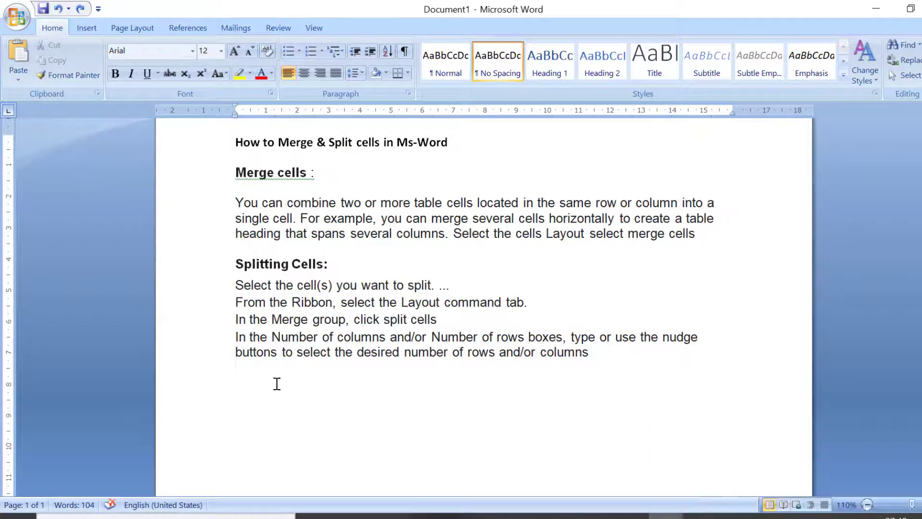
- Add an empty paragraph beneath the 'How to Merge & Split cells' instructions
{"action": "key", "text": "Return"}
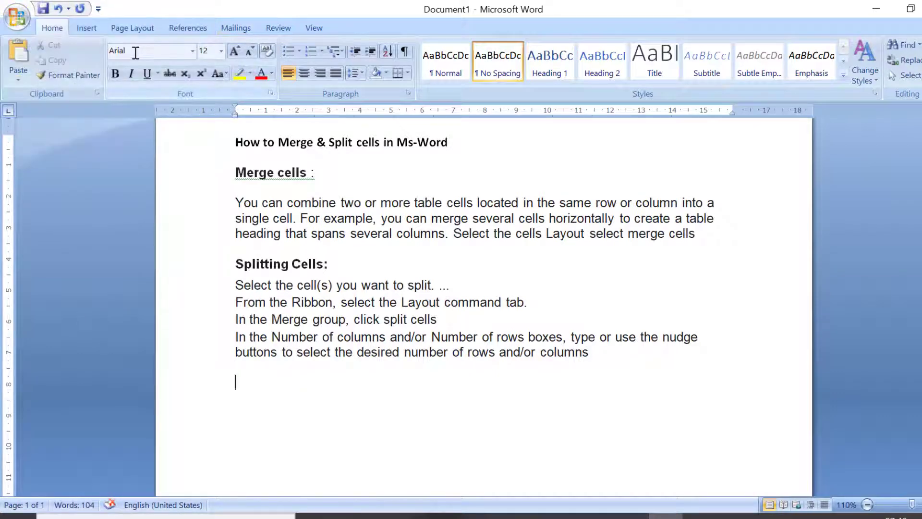
- Insert a table of 2 columns and 3 rows through the Insert Table dialog
{"action": "left_click", "coordinate": [86, 28]}
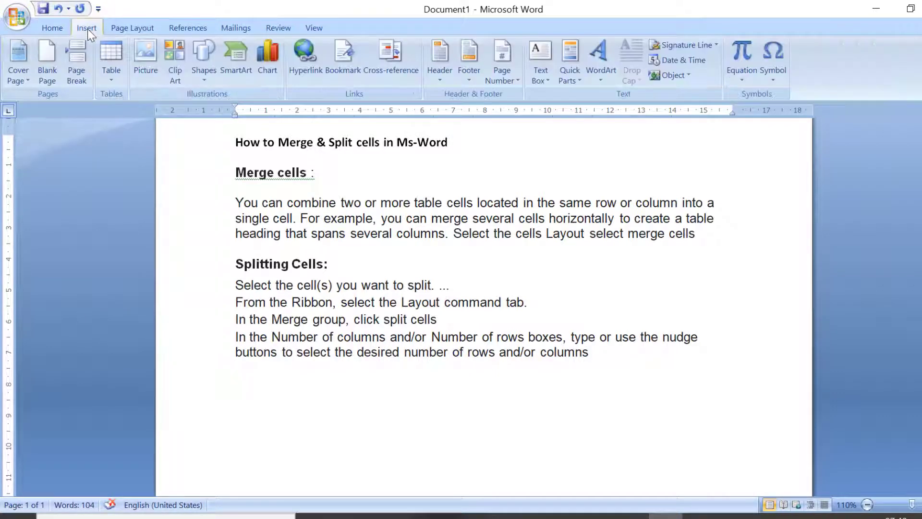
{"action": "left_click", "coordinate": [112, 82]}
{"action": "left_click", "coordinate": [56, 272]}
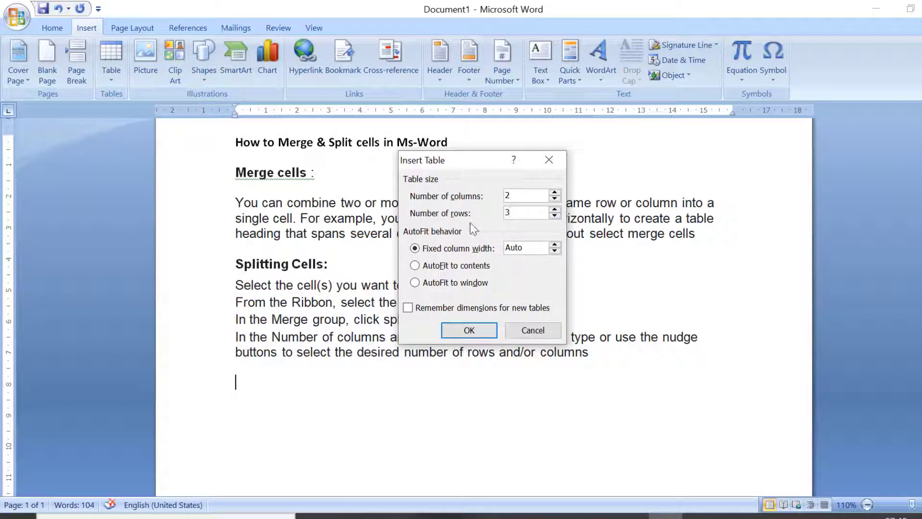
{"action": "left_click", "coordinate": [462, 331]}
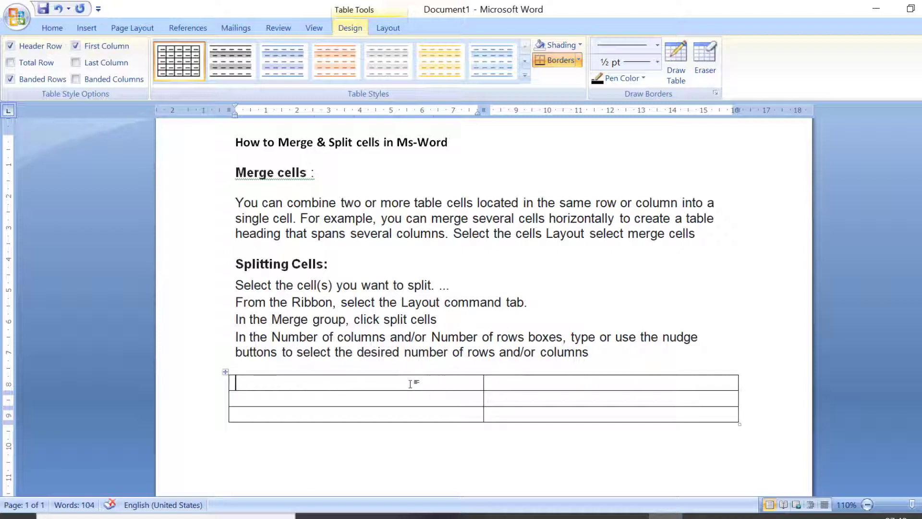
- Merge both cells of the table's first row into a single full-width cell
{"action": "key", "text": "shift+Right"}
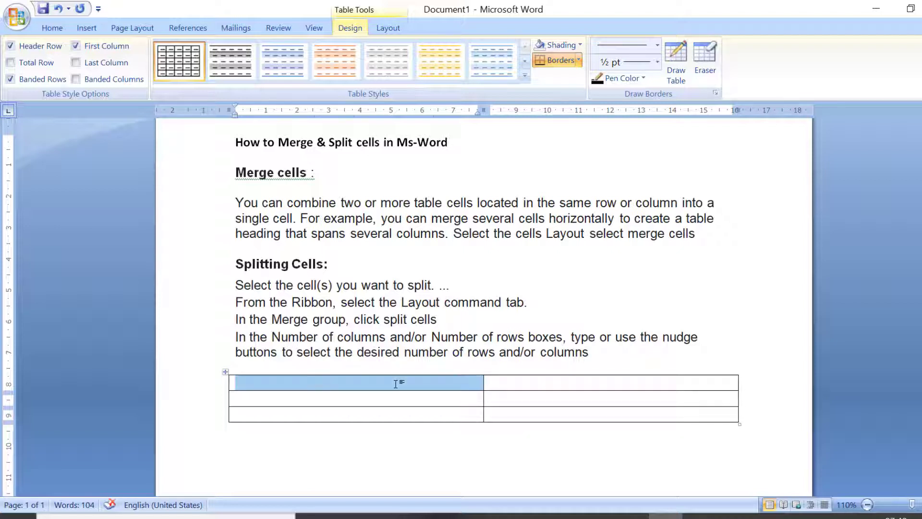
{"action": "key", "text": "shift+Right"}
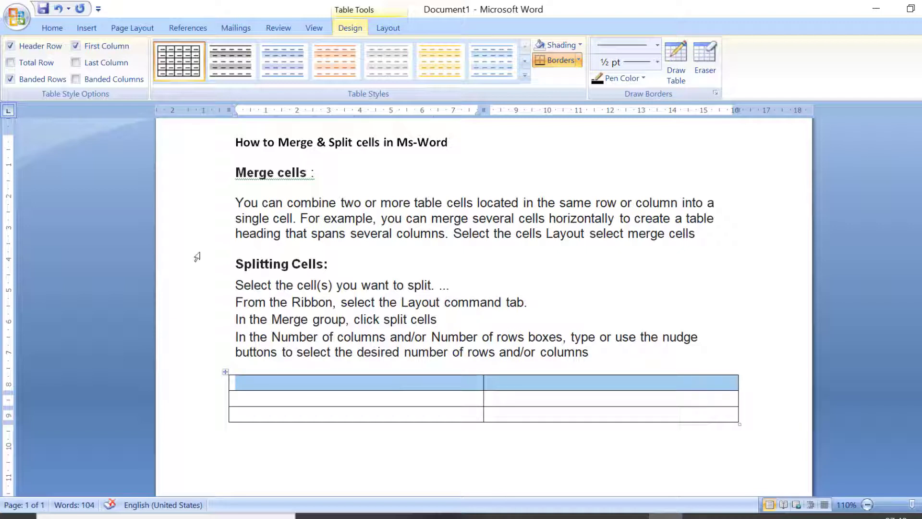
{"action": "left_click", "coordinate": [387, 28]}
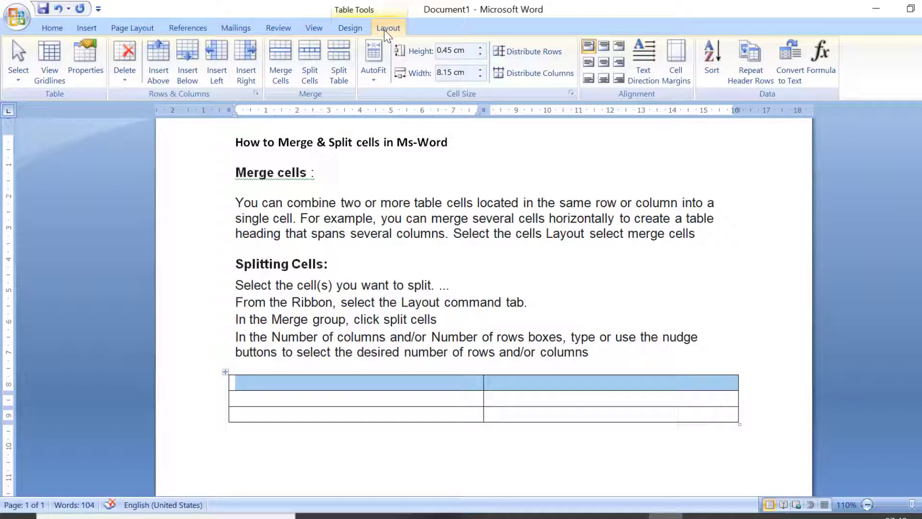
{"action": "left_click", "coordinate": [286, 70]}
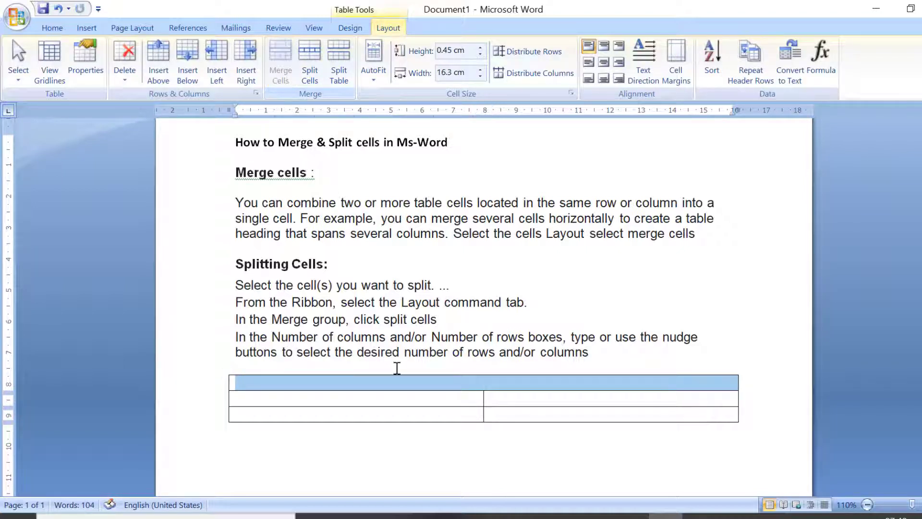
{"action": "left_click", "coordinate": [421, 405]}
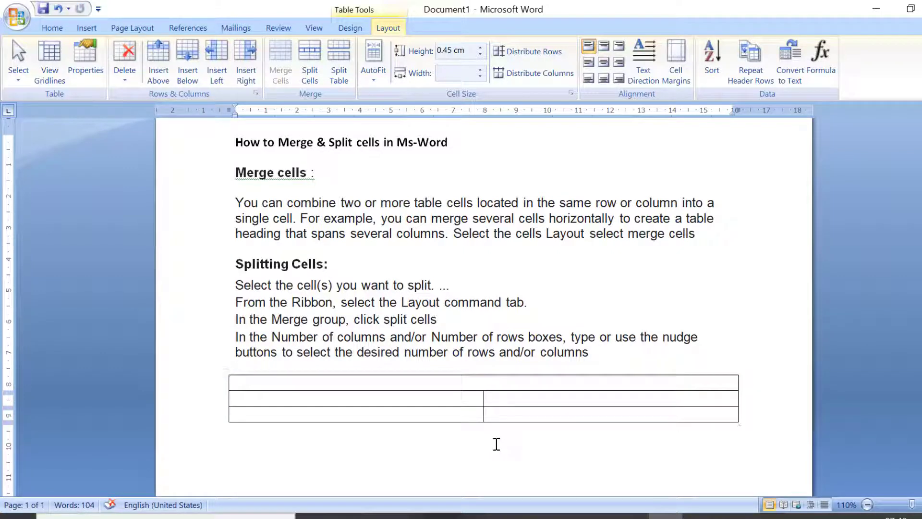
- Enter the centred title 'OMKARS MODEL STATEMENT', then MSOFFICE and LANGUAGES in row two
{"action": "type", "text": "O"}
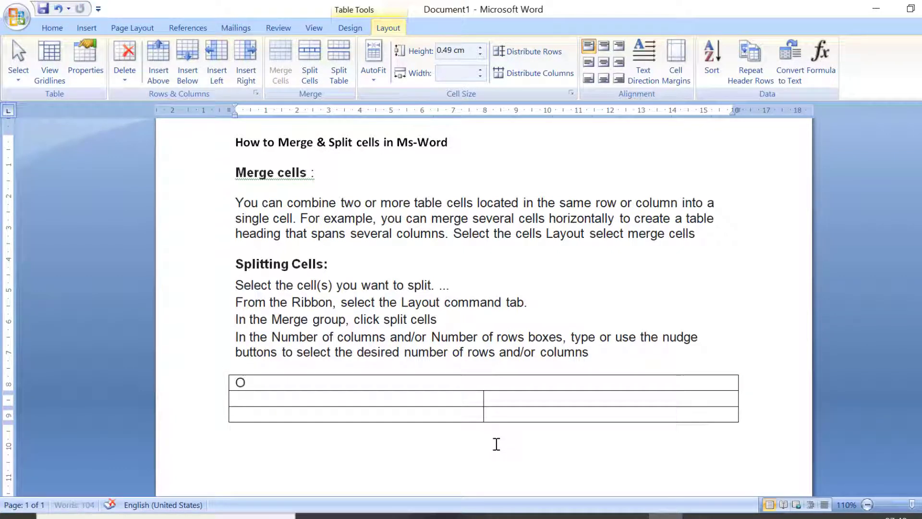
{"action": "type", "text": "MKARS M"}
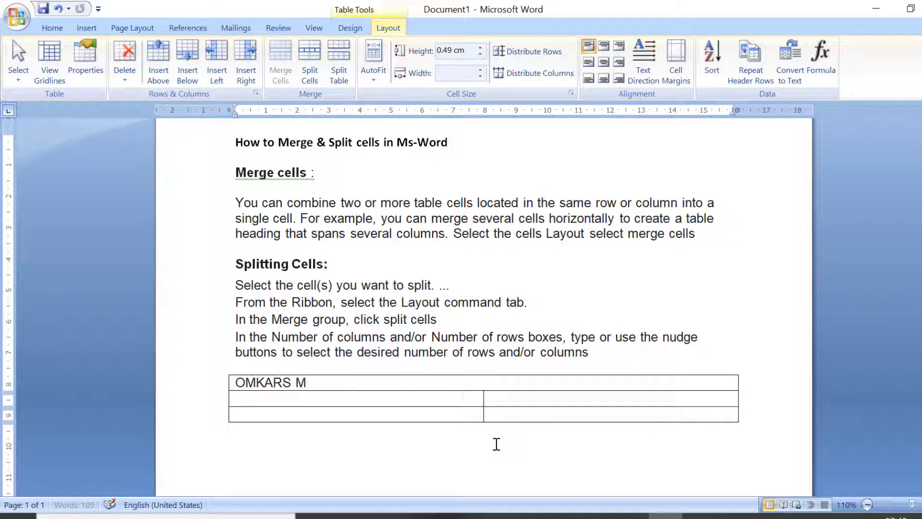
{"action": "type", "text": "ODEL STATE"}
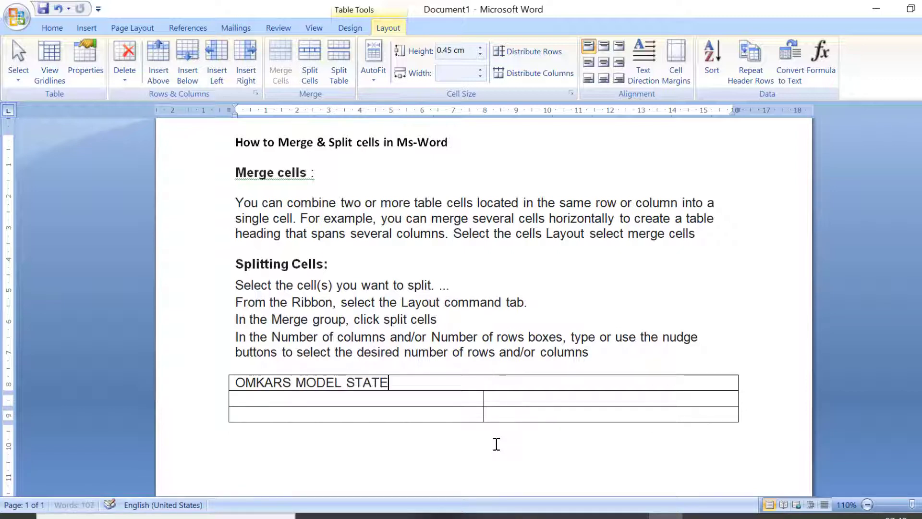
{"action": "type", "text": "MENT"}
{"action": "key", "text": "ctrl+e"}
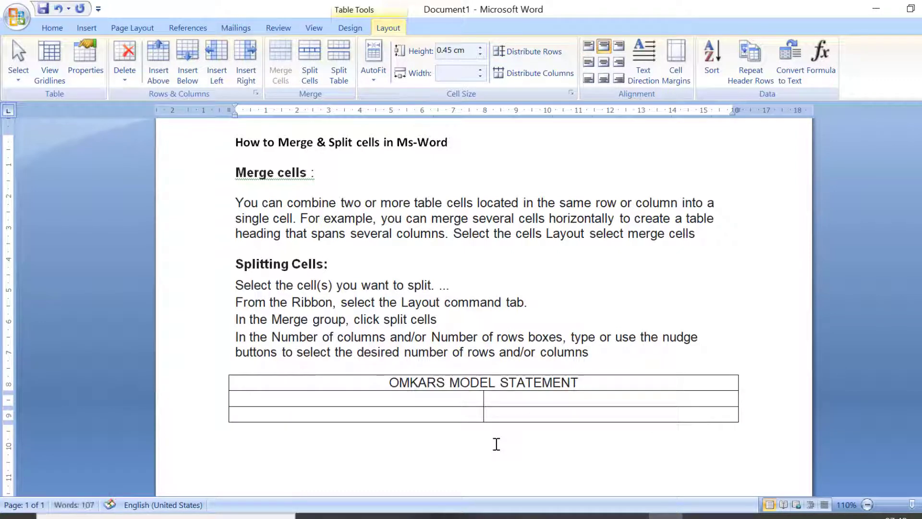
{"action": "left_click", "coordinate": [328, 400]}
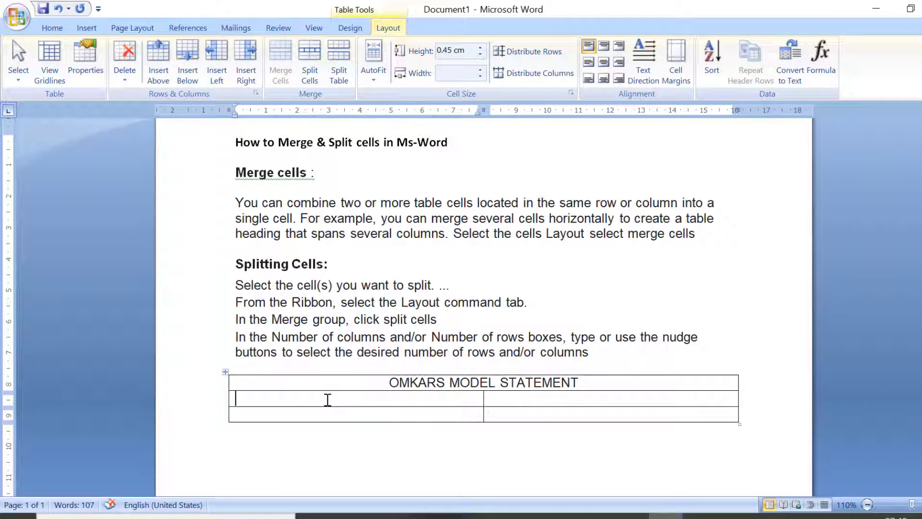
{"action": "type", "text": "MSOFFIC"}
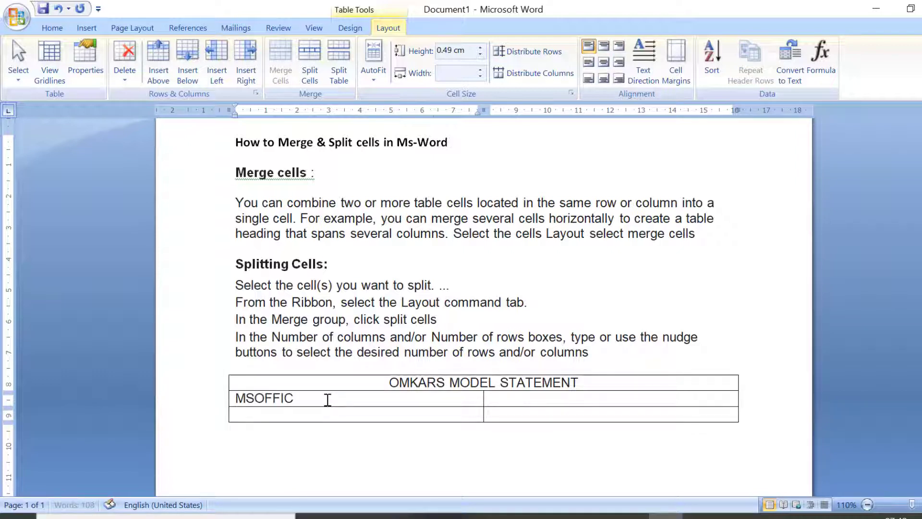
{"action": "type", "text": "E"}
{"action": "left_click", "coordinate": [503, 399]}
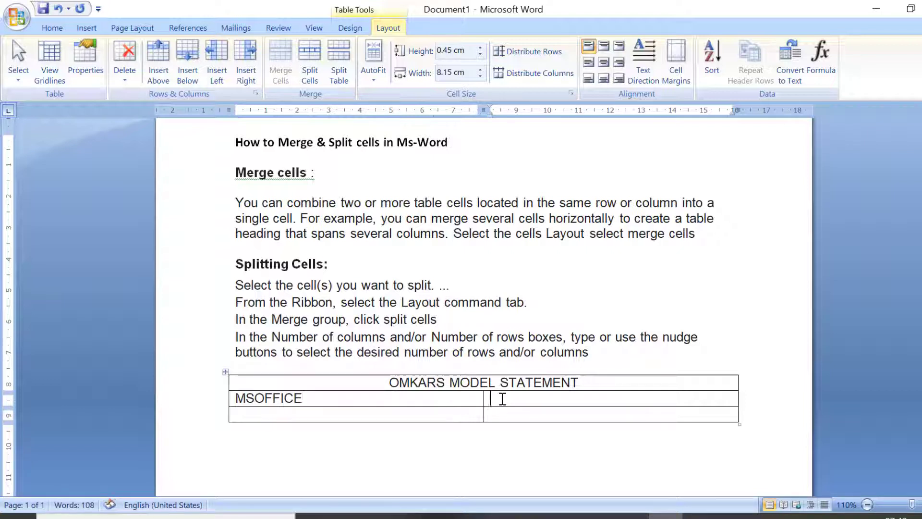
{"action": "type", "text": "LANGU"}
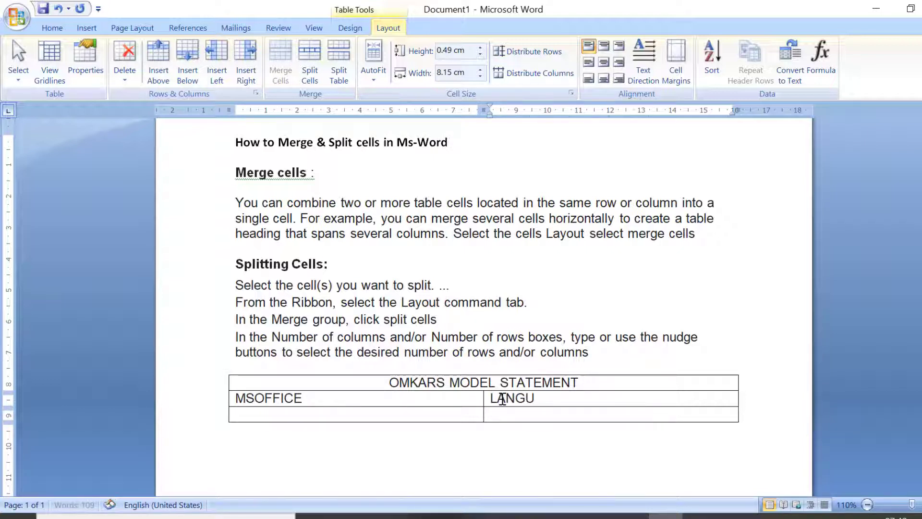
{"action": "type", "text": "AGES"}
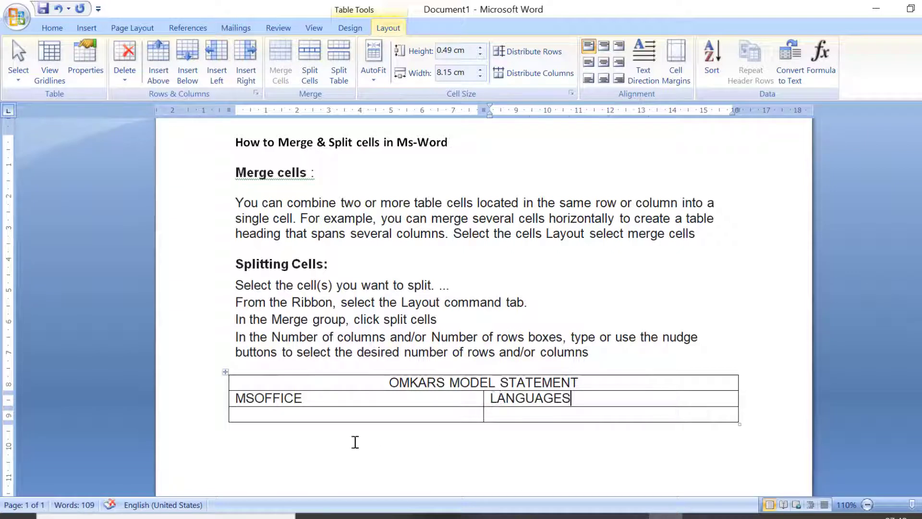
{"action": "left_click", "coordinate": [302, 416]}
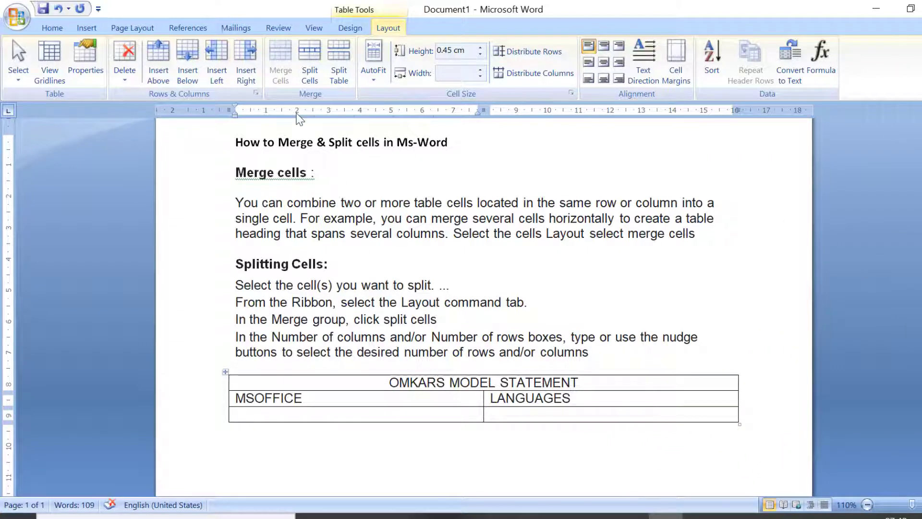
- Split the bottom-left cell into 3 columns
{"action": "left_click", "coordinate": [310, 84]}
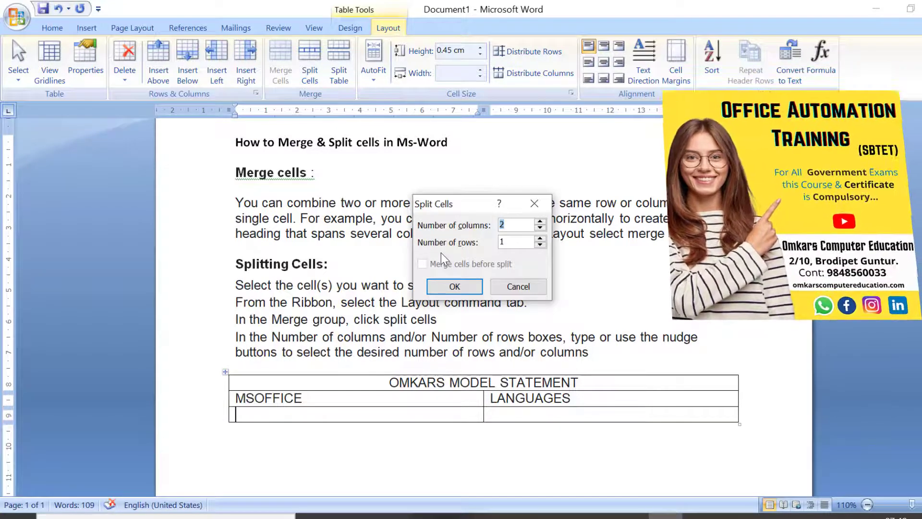
{"action": "type", "text": "3"}
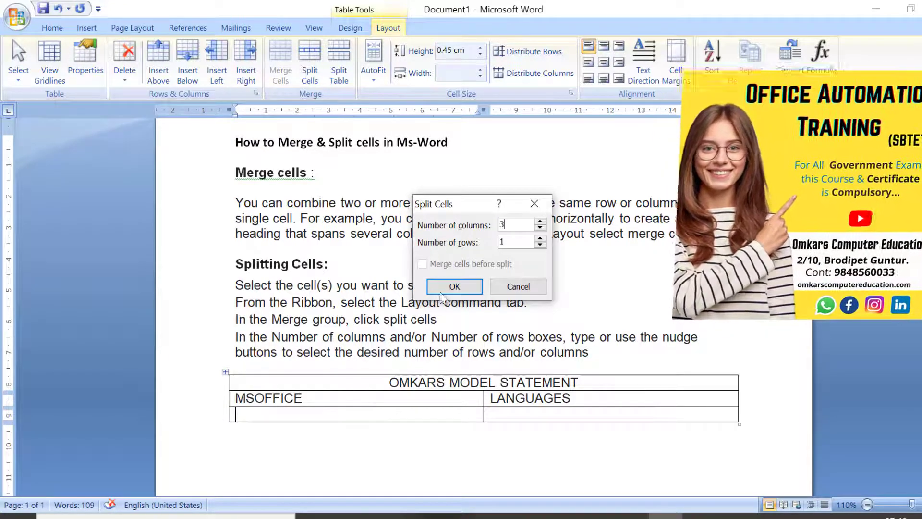
{"action": "left_click", "coordinate": [470, 292]}
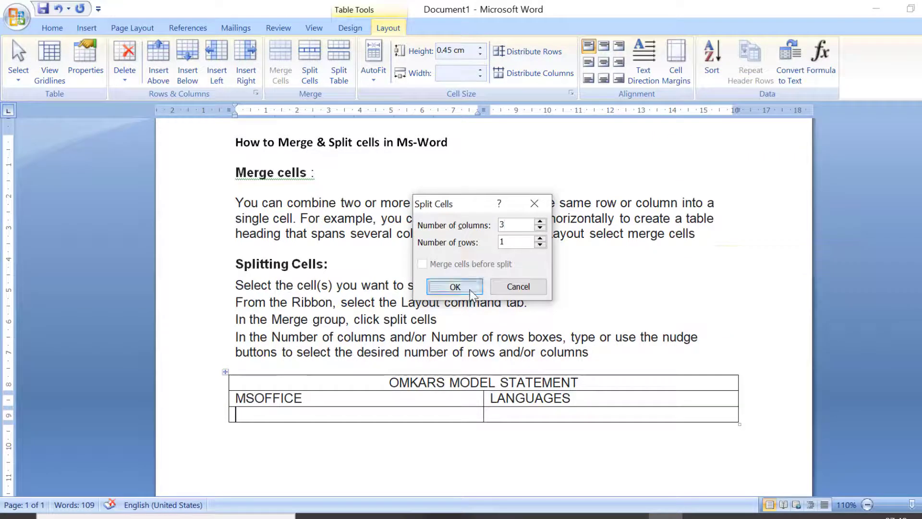
- Fill the three new cells with WORD, EXCEL and POWERPOINT
{"action": "left_click", "coordinate": [258, 418]}
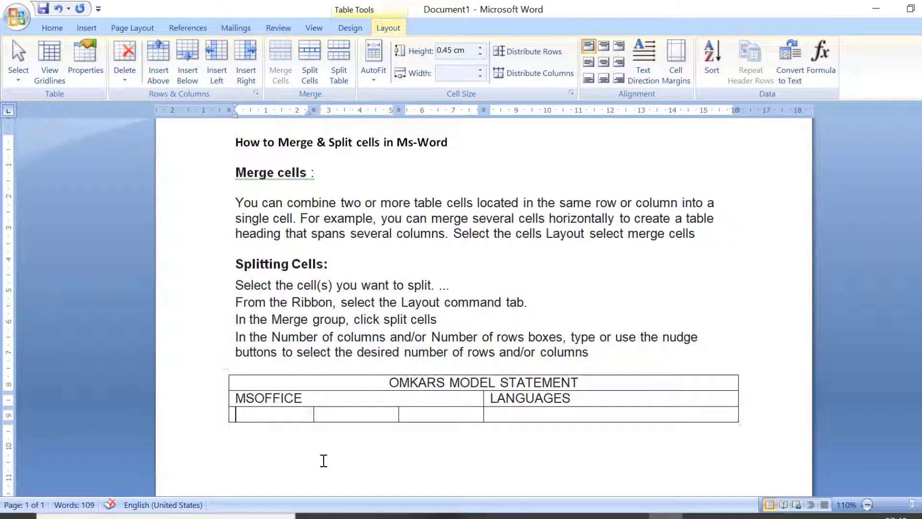
{"action": "type", "text": "WORD"}
{"action": "key", "text": "Tab"}
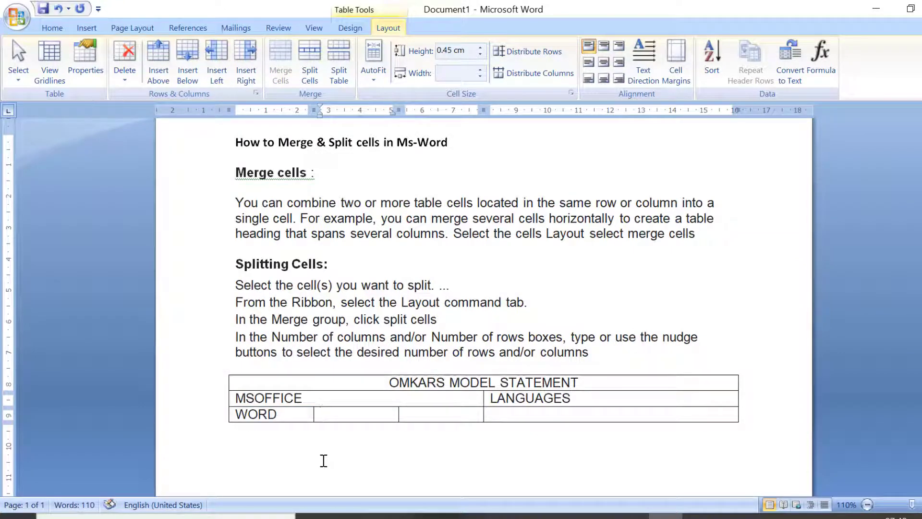
{"action": "type", "text": "EXCEL"}
{"action": "key", "text": "Tab"}
{"action": "type", "text": "P"}
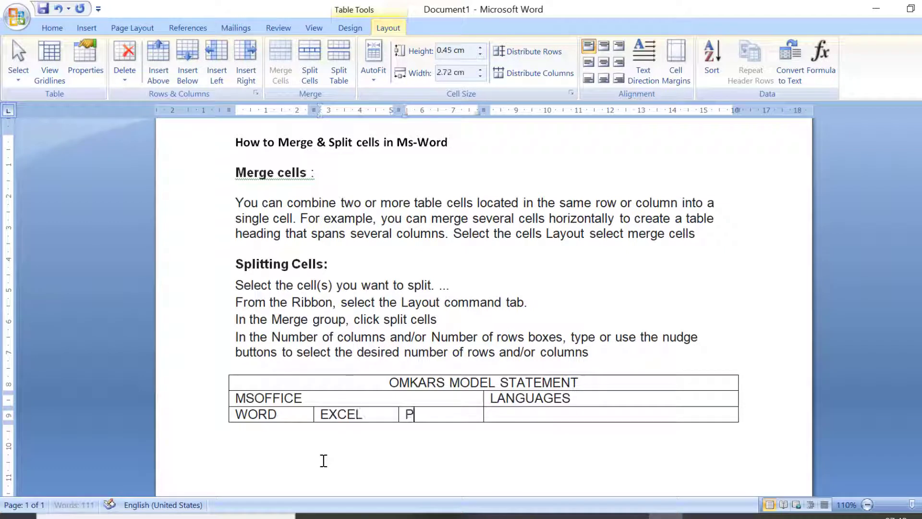
{"action": "type", "text": "OW"}
{"action": "type", "text": "ER"}
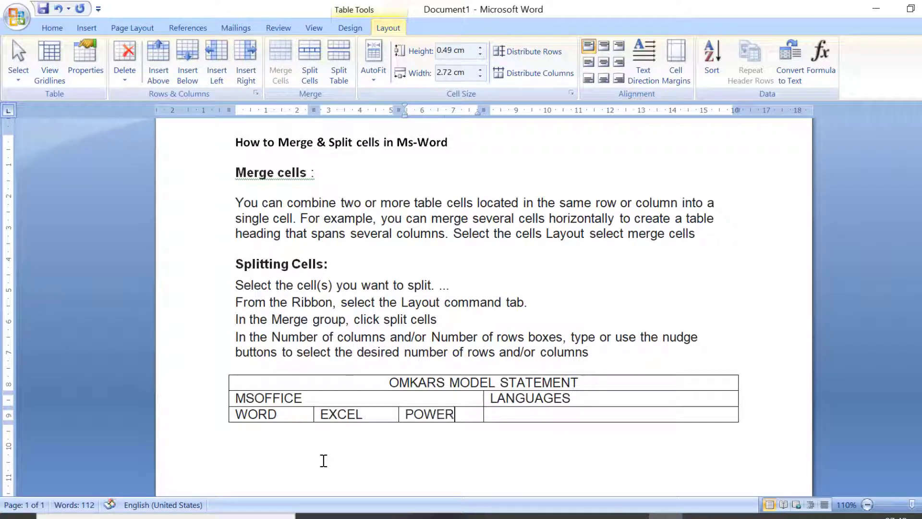
{"action": "type", "text": "POINT"}
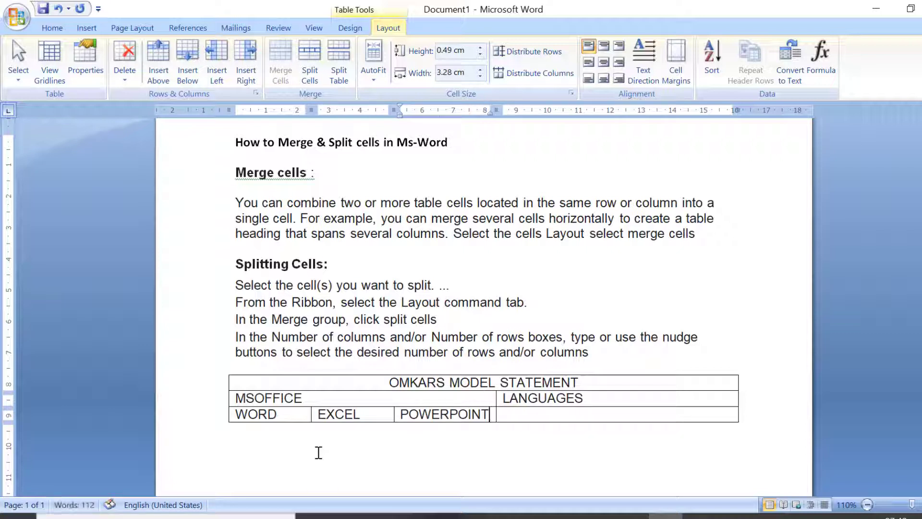
{"action": "left_click", "coordinate": [513, 418]}
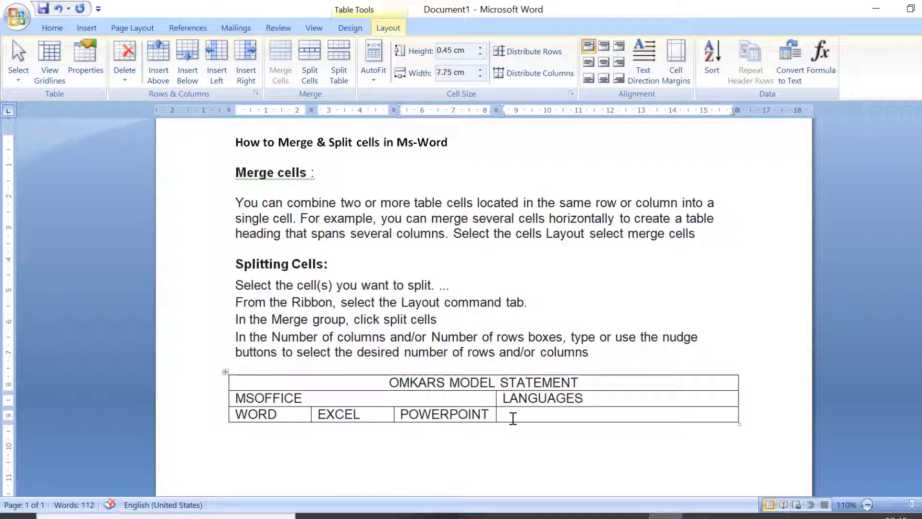
- Split the cell under LANGUAGES into 4 columns
{"action": "left_click", "coordinate": [313, 79]}
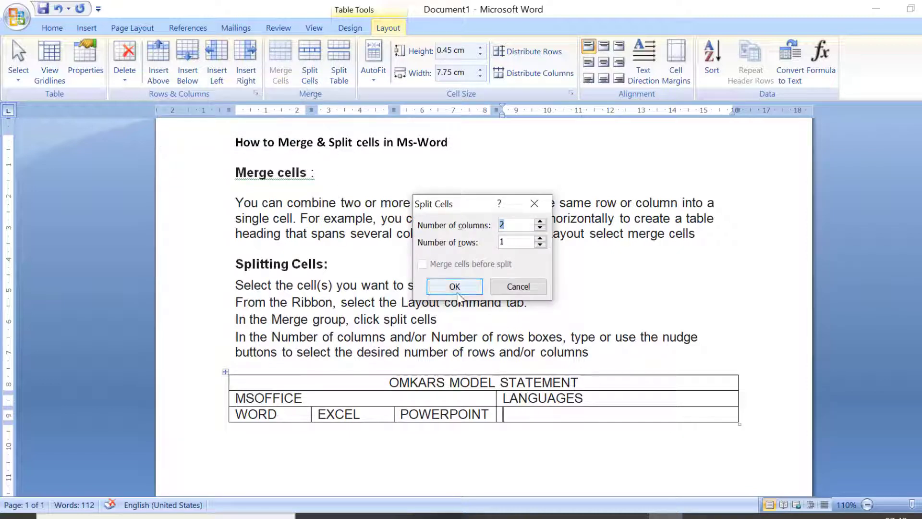
{"action": "type", "text": "4"}
{"action": "left_click", "coordinate": [455, 286]}
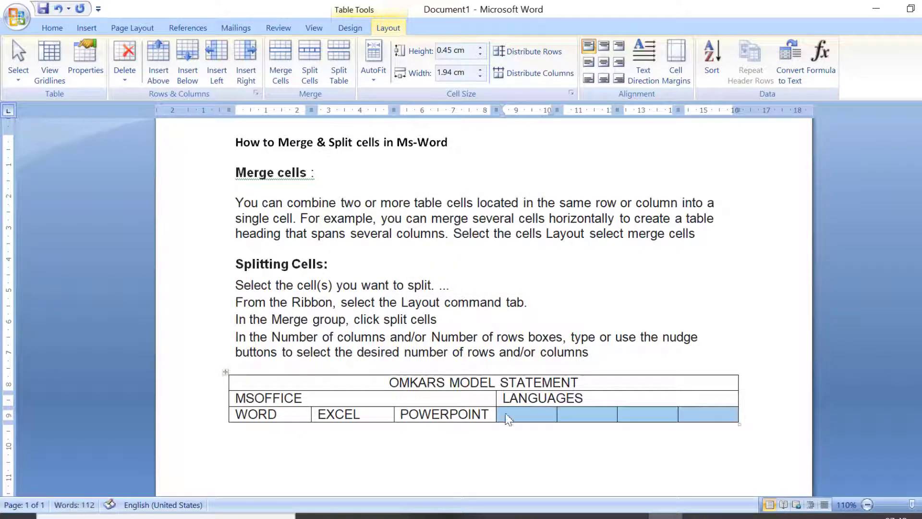
- Fill the four language cells with C, C++, JAVA and PYTHON
{"action": "type", "text": "C"}
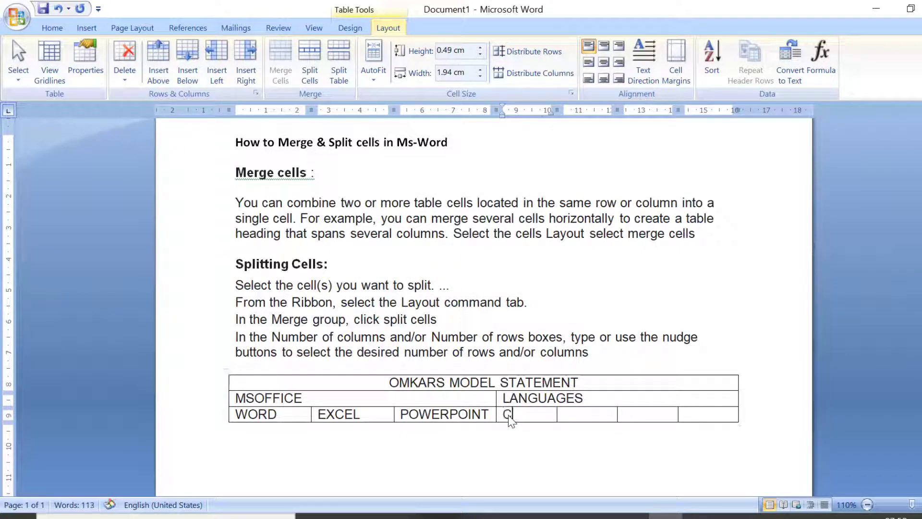
{"action": "key", "text": "Tab"}
{"action": "type", "text": "C++"}
{"action": "key", "text": "Tab"}
{"action": "type", "text": "JAV"}
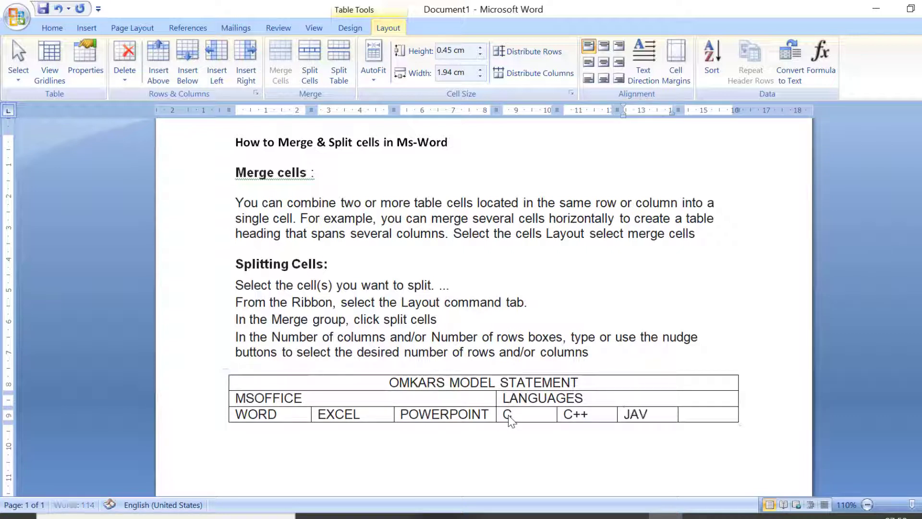
{"action": "type", "text": "A"}
{"action": "key", "text": "Tab"}
{"action": "type", "text": "PY"}
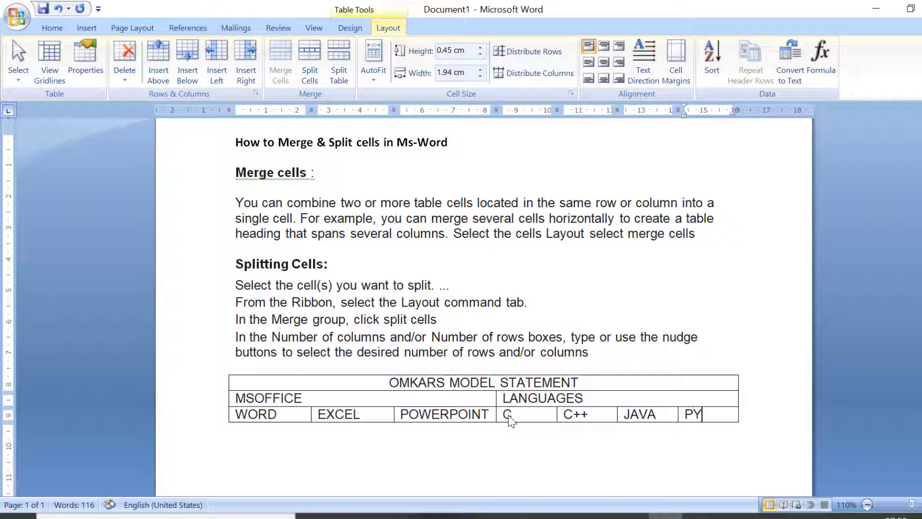
{"action": "type", "text": "THON"}
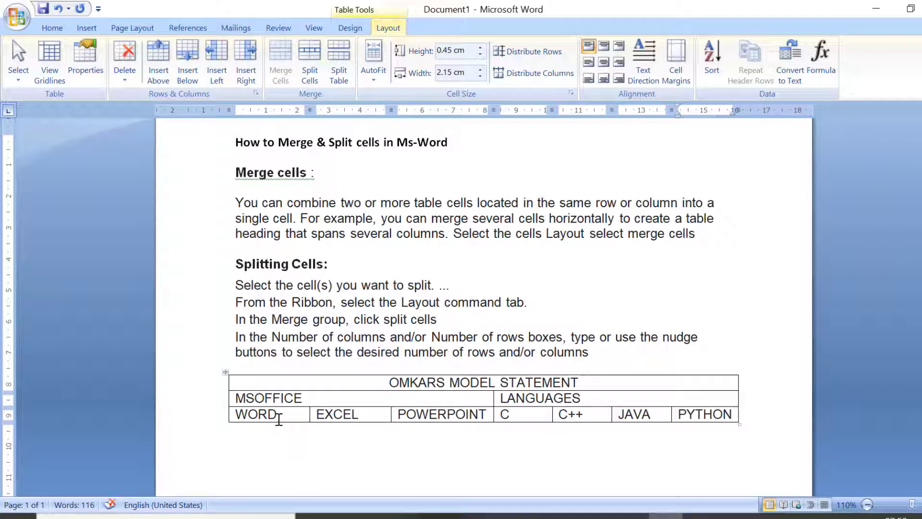
- Center the MSOFFICE and LANGUAGES headings in their cells with Ctrl+E
{"action": "mouse_move", "coordinate": [526, 383]}
{"action": "left_click", "coordinate": [339, 399]}
{"action": "key", "text": "ctrl+e"}
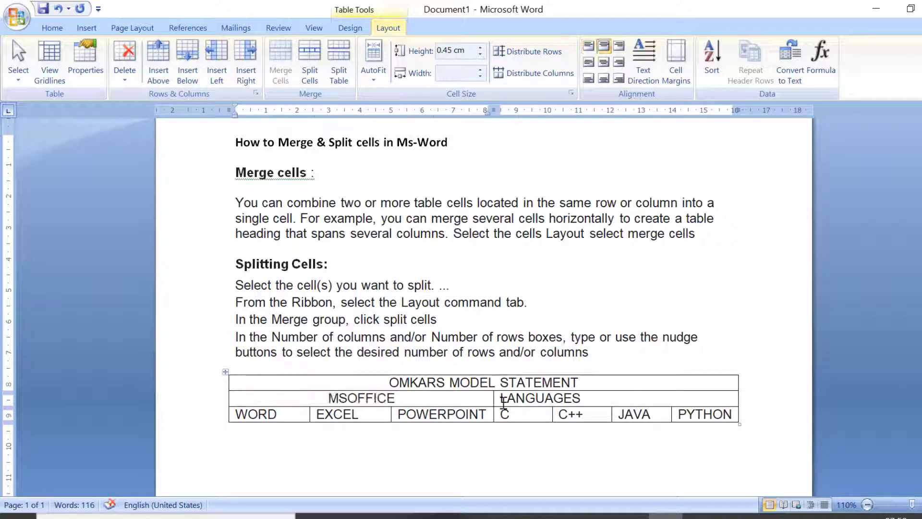
{"action": "left_click", "coordinate": [501, 400]}
{"action": "key", "text": "ctrl+e"}
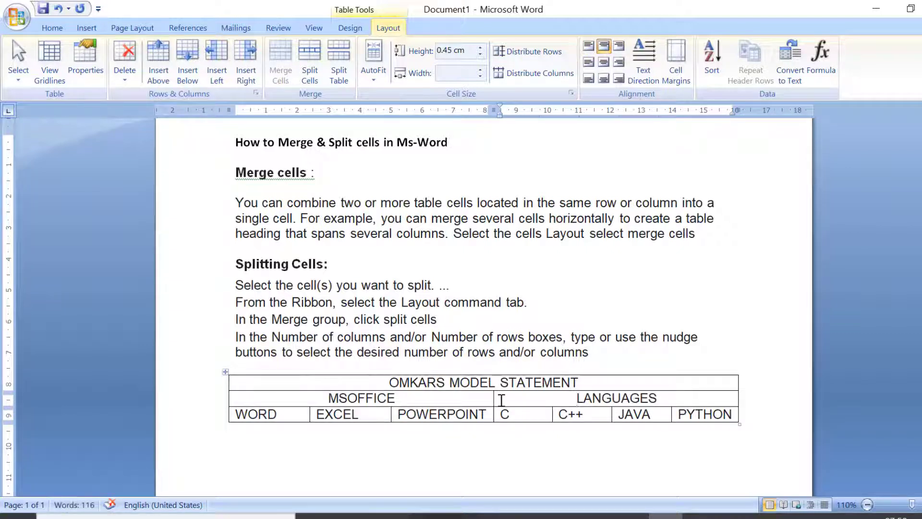
{"action": "left_click", "coordinate": [354, 387]}
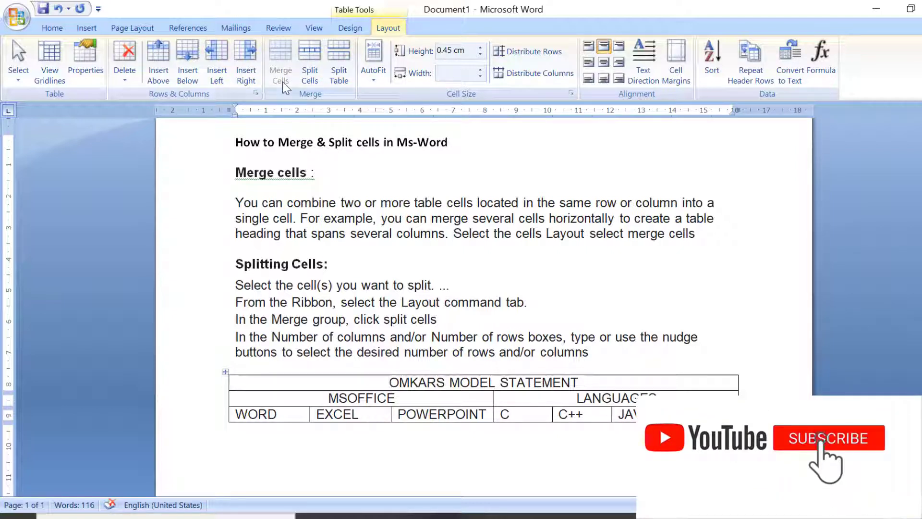
{"action": "left_click", "coordinate": [297, 414]}
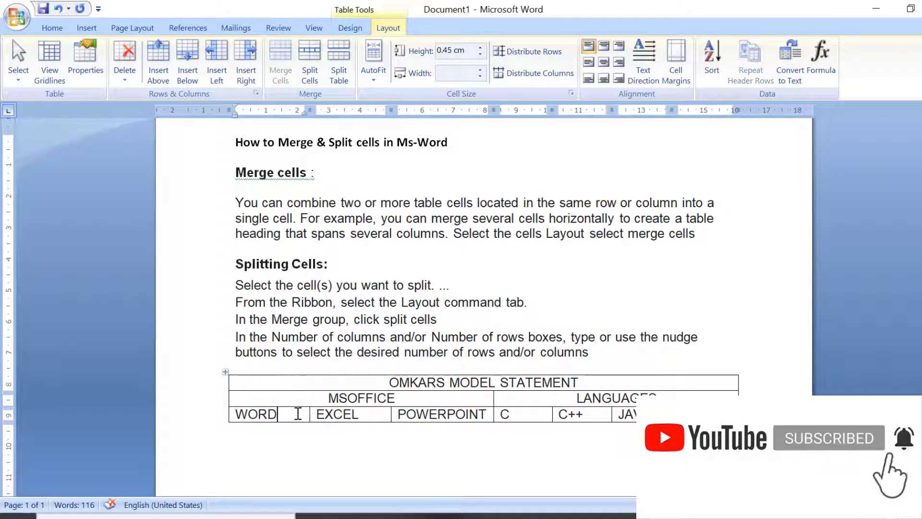